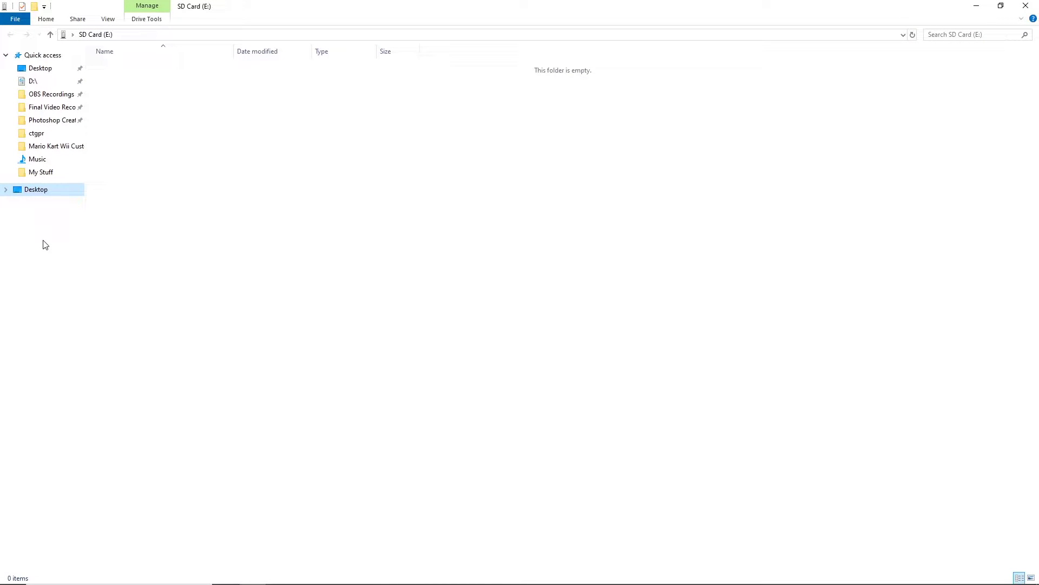
Create a new folder named 'apps' at the root of SD Card (E:)
{"action": "left_click", "coordinate": [269, 222]}
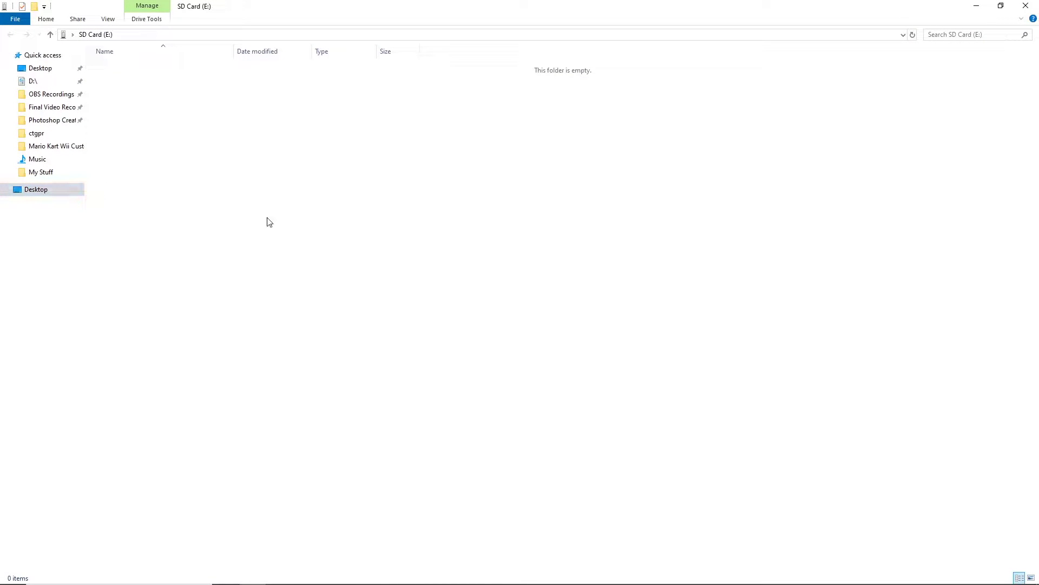
{"action": "right_click", "coordinate": [269, 222]}
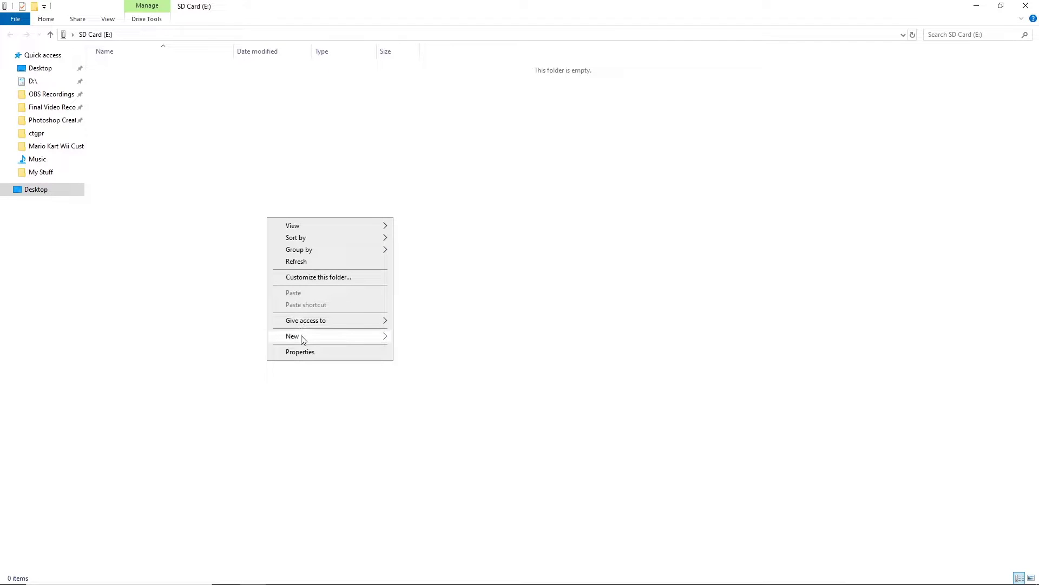
{"action": "mouse_move", "coordinate": [301, 338]}
{"action": "left_click", "coordinate": [418, 337]}
{"action": "type", "text": "apps"}
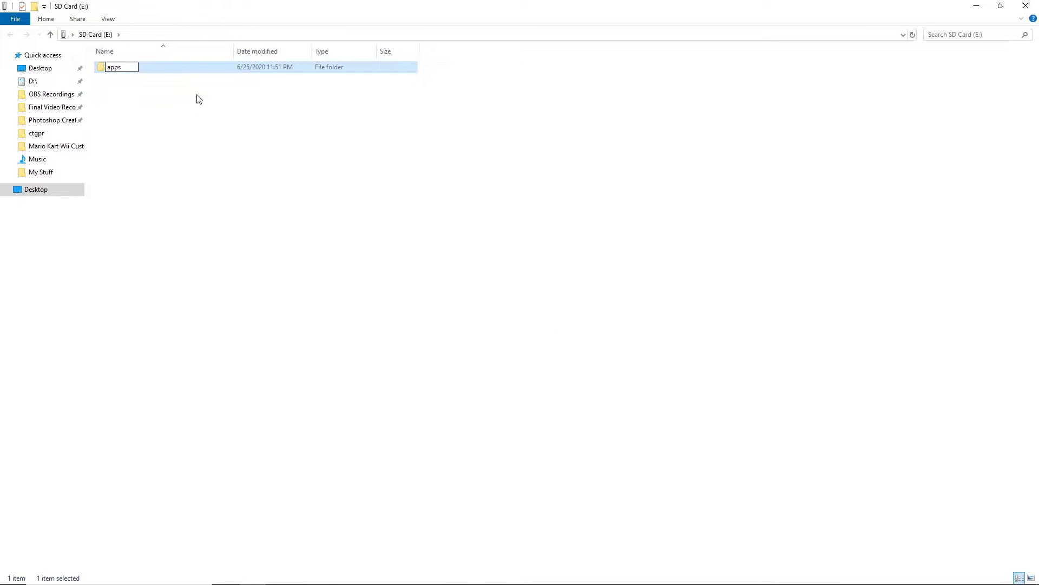
{"action": "key", "text": "Return"}
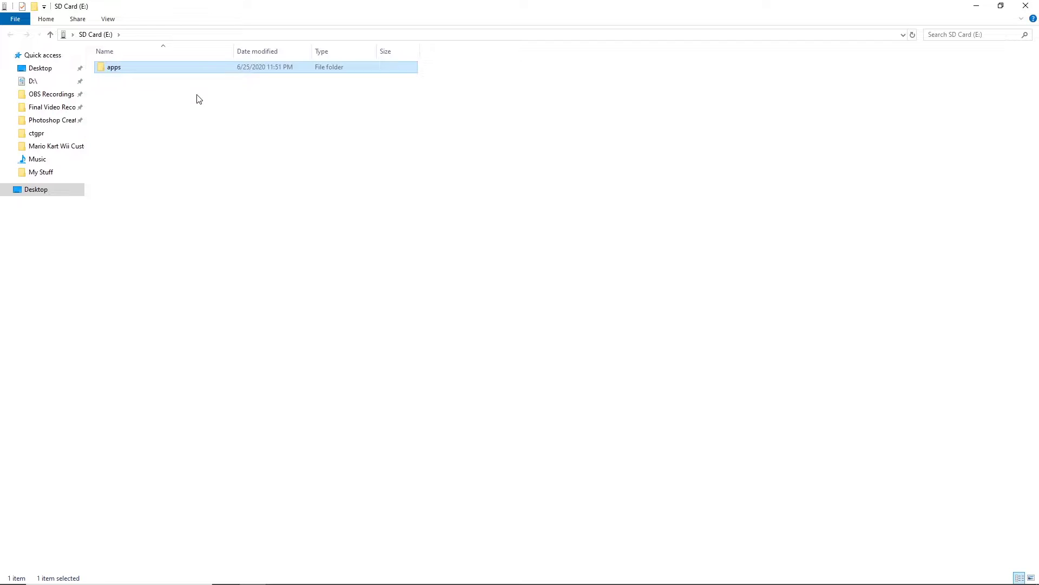
Create a second folder named 'WADS' on the SD card root
{"action": "left_click", "coordinate": [247, 178]}
{"action": "right_click", "coordinate": [248, 178]}
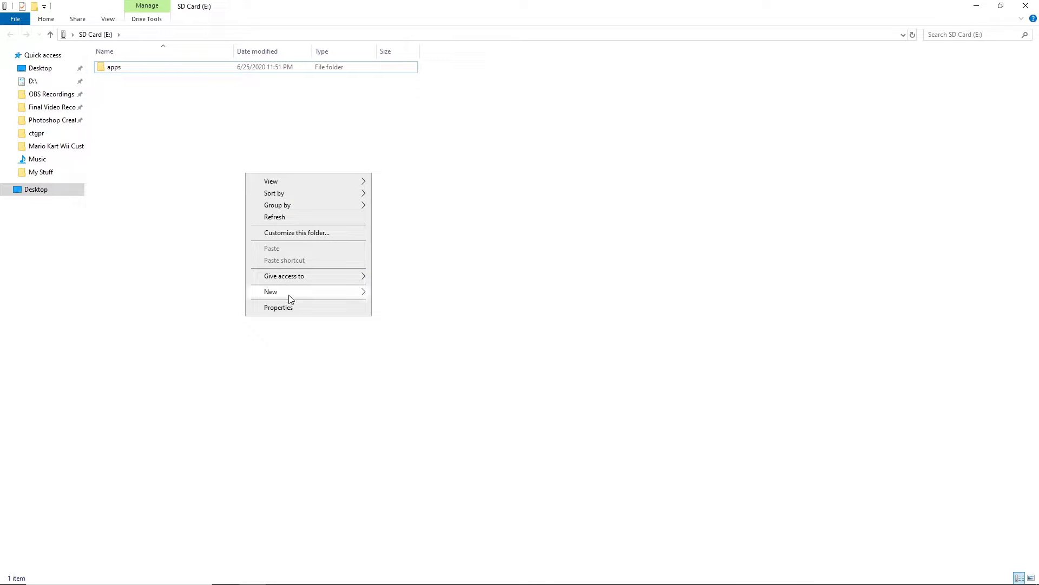
{"action": "mouse_move", "coordinate": [290, 295]}
{"action": "left_click", "coordinate": [403, 294]}
{"action": "type", "text": "WADS"}
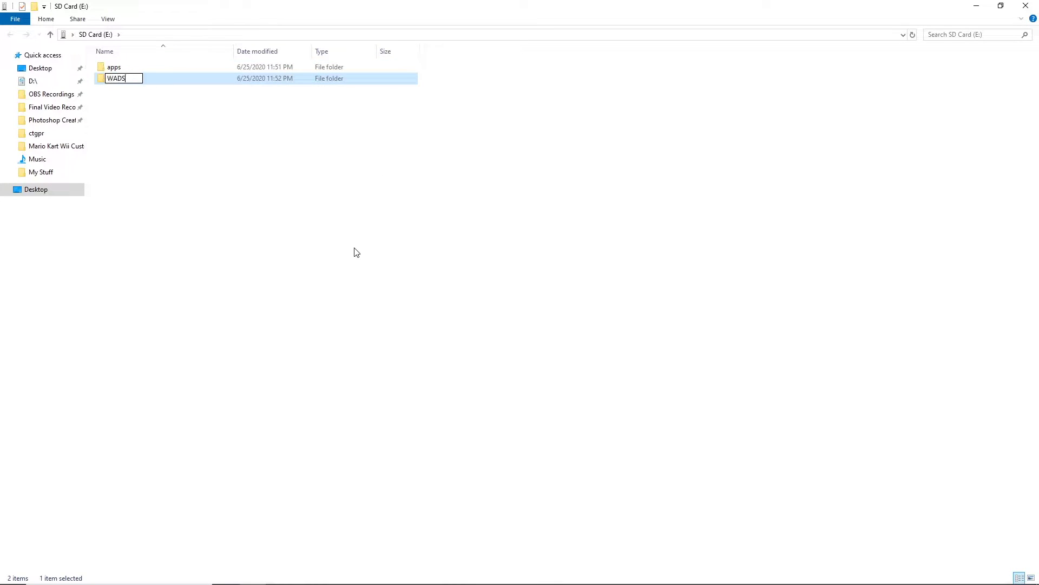
{"action": "key", "text": "Return"}
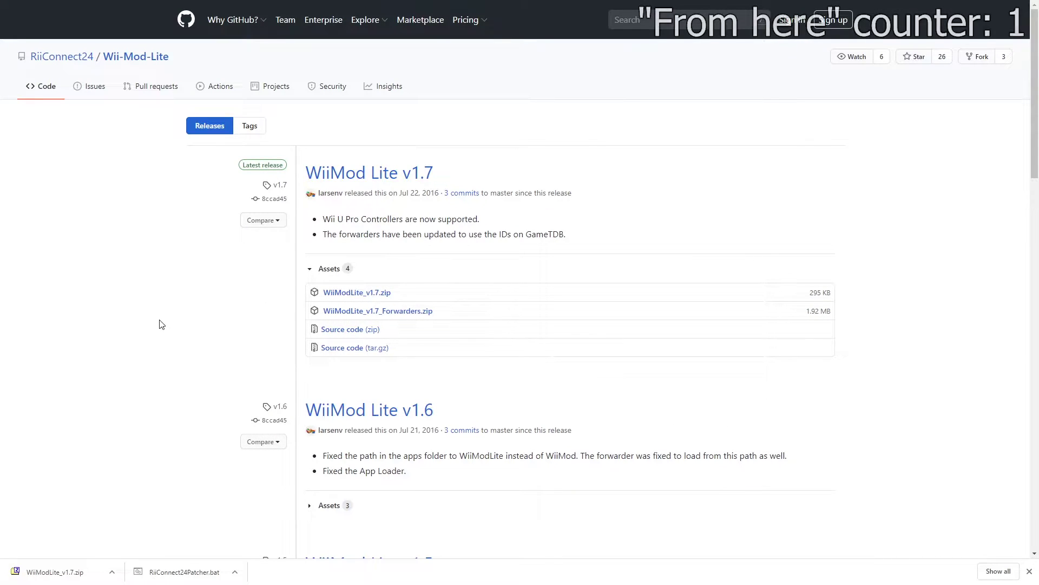
Open WiiModLite_v1.7.zip from the browser's download bar in 7-Zip
{"action": "left_click", "coordinate": [49, 572]}
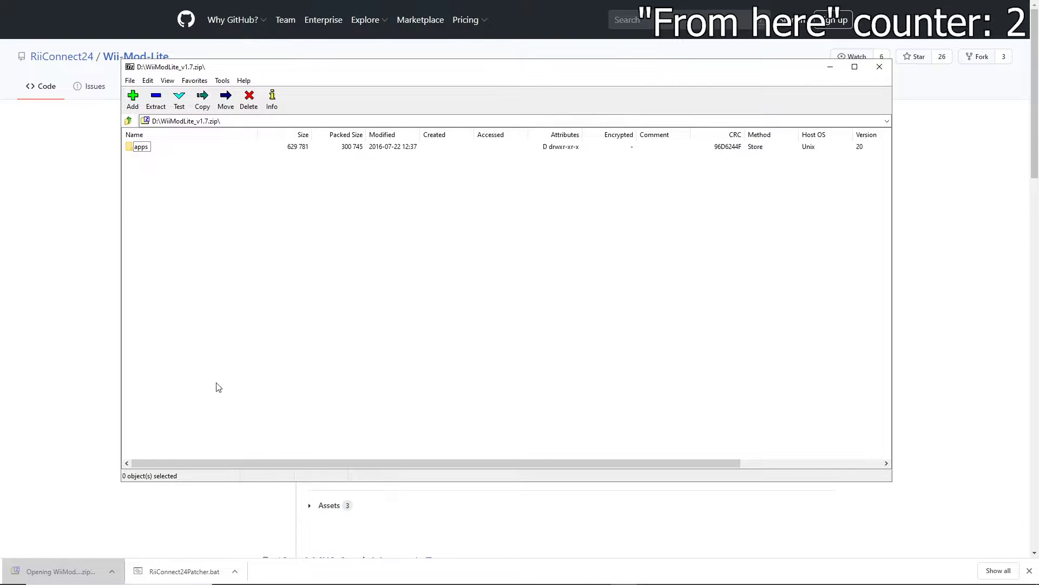
Copy the WiiModLite folder from the archive's apps folder into the SD card's apps folder
{"action": "double_click", "coordinate": [141, 147]}
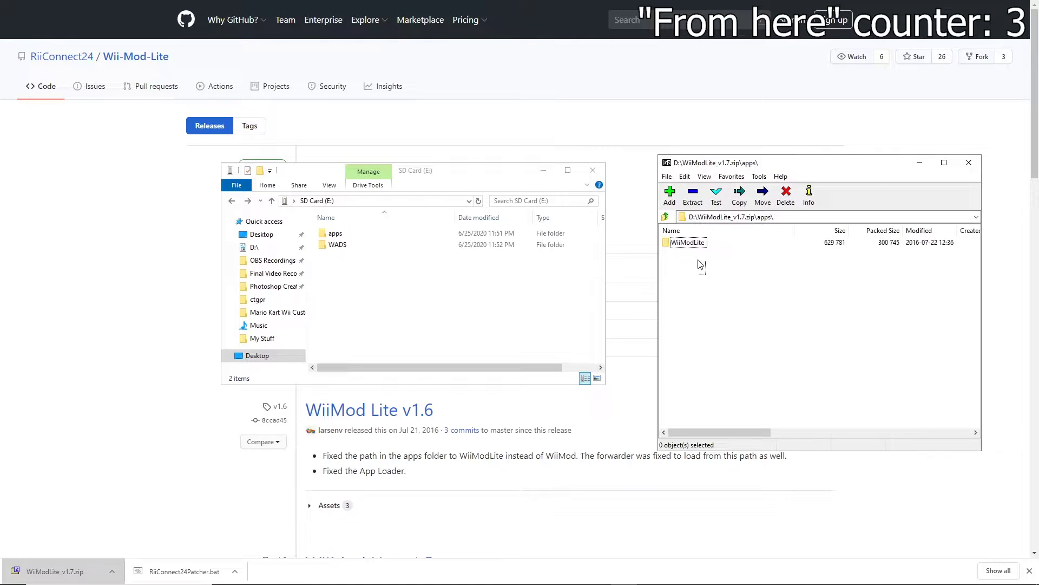
{"action": "left_click", "coordinate": [688, 243]}
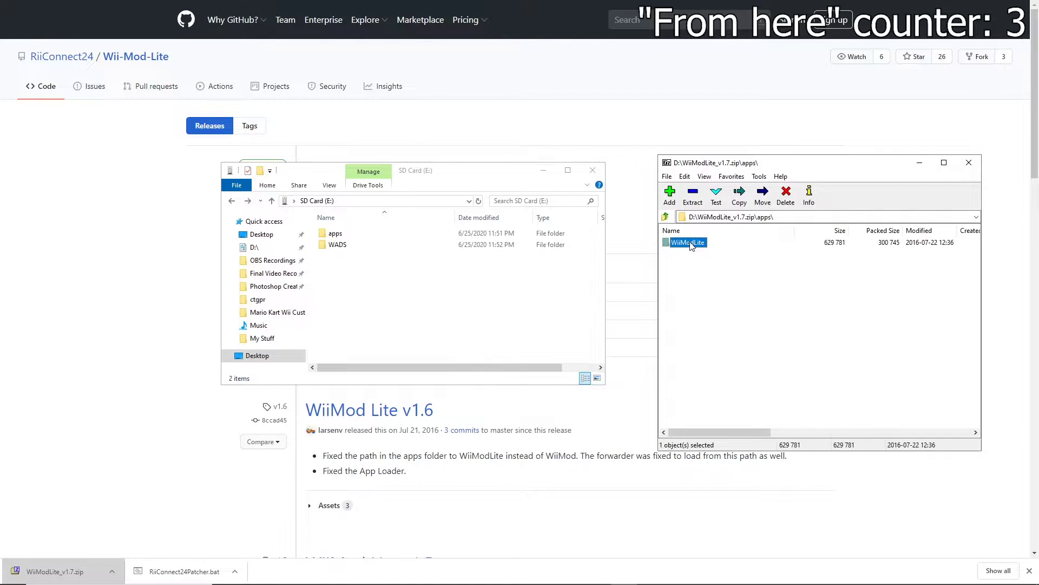
{"action": "left_click_drag", "start_coordinate": [691, 246], "coordinate": [347, 236]}
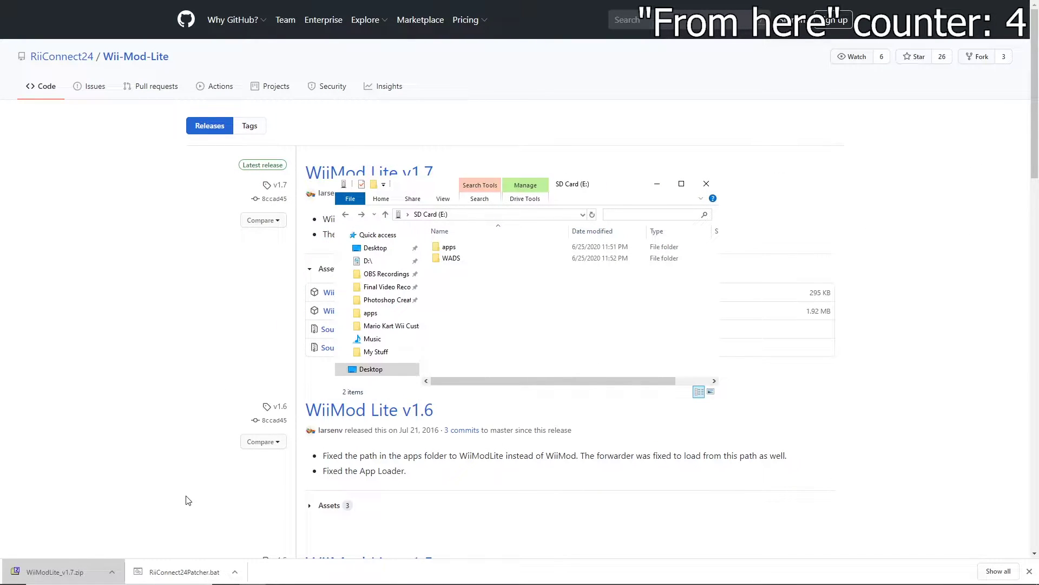
Launch RiiConnect24Patcher.bat and let it run anyway past the SmartScreen warning
{"action": "left_click", "coordinate": [189, 572]}
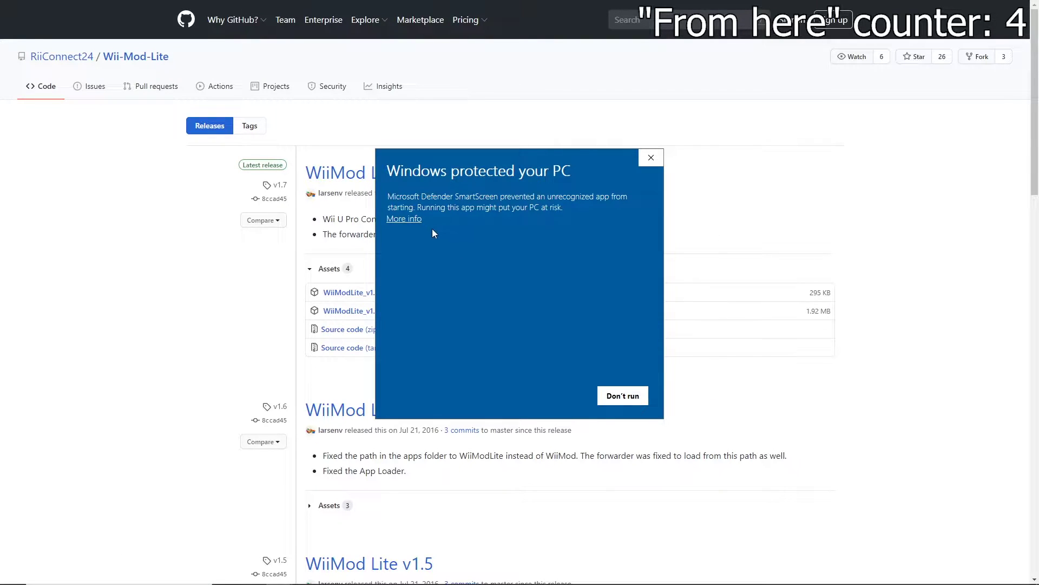
{"action": "left_click", "coordinate": [405, 219]}
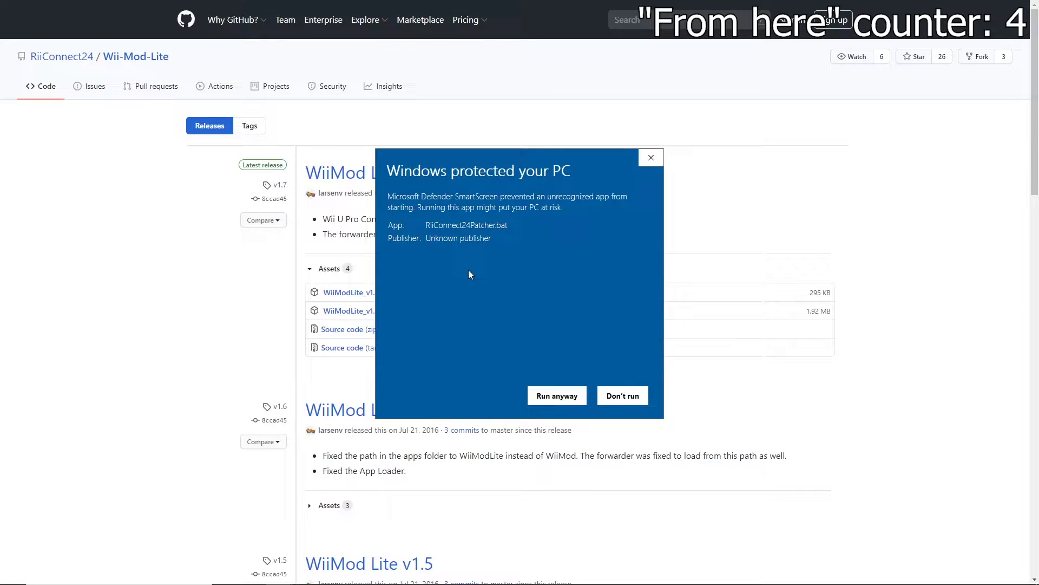
{"action": "left_click", "coordinate": [550, 397]}
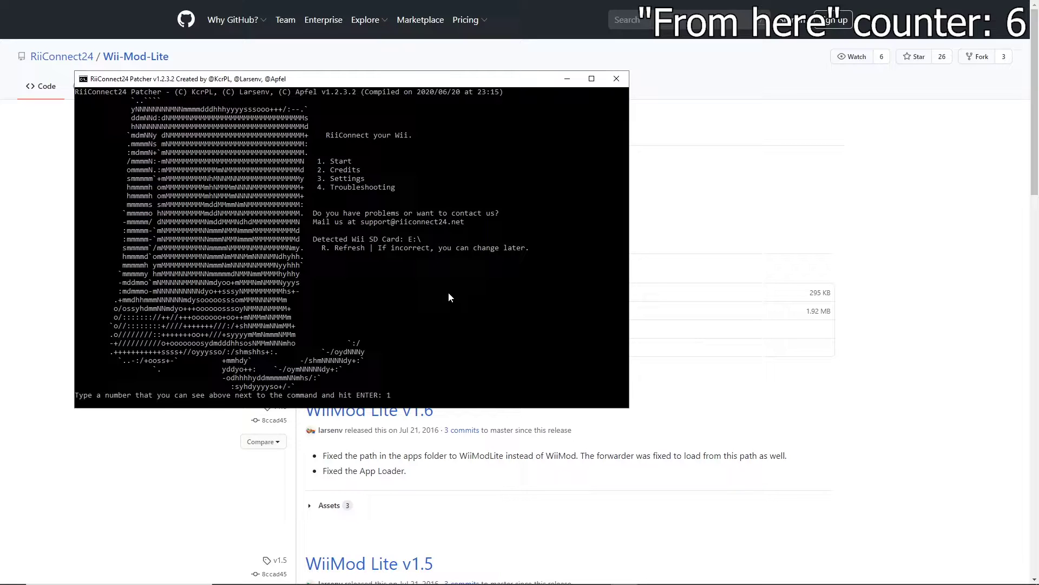
Choose Start, then Wii, then option 4 to patch WiiWare WADs for Wiimmfi
{"action": "key", "text": "Return"}
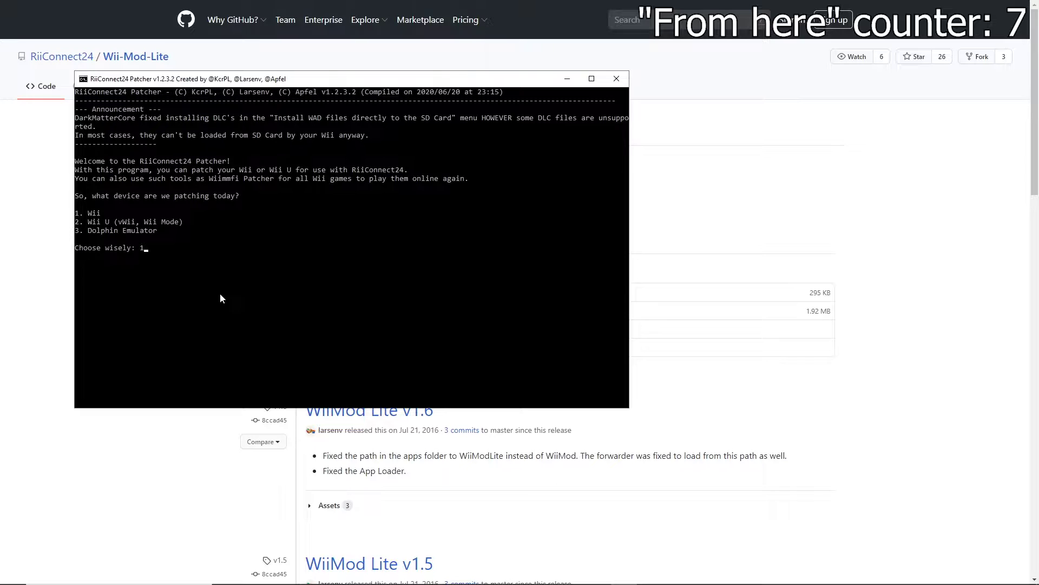
{"action": "key", "text": "Return"}
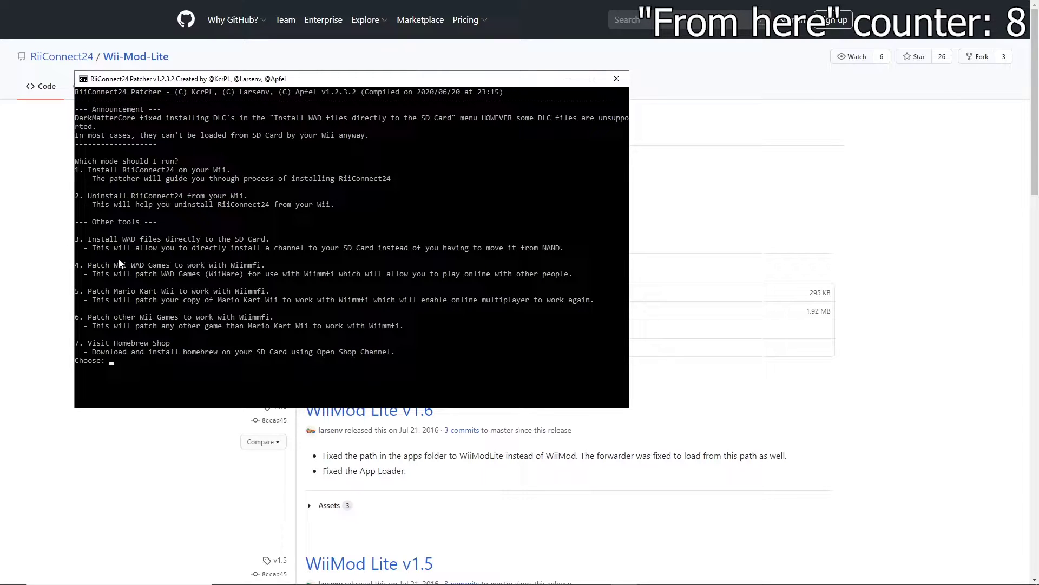
{"action": "type", "text": "4"}
{"action": "left_click_drag", "start_coordinate": [92, 273], "coordinate": [485, 275]}
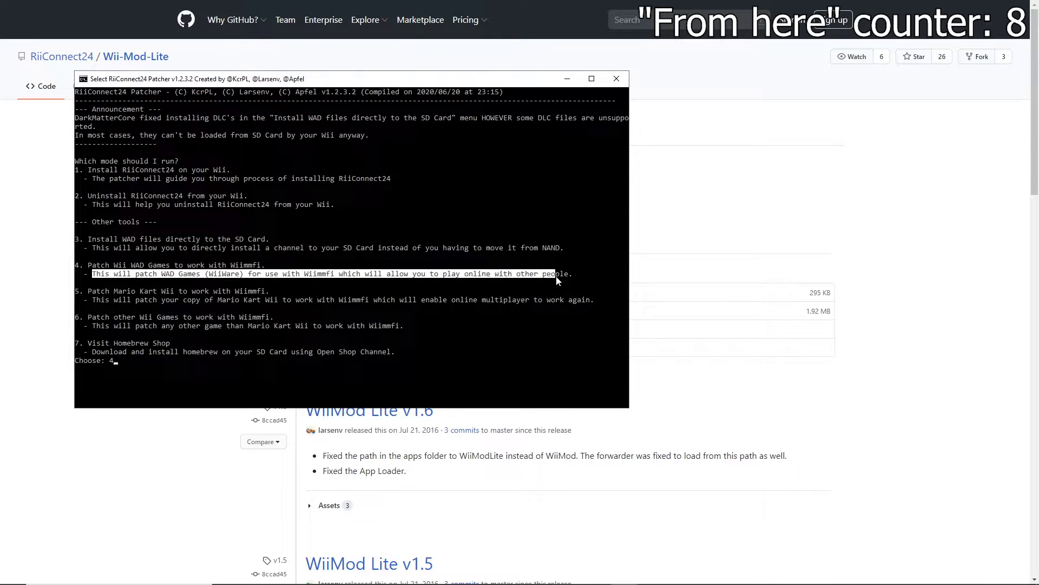
{"action": "left_click_drag", "start_coordinate": [558, 279], "coordinate": [570, 279]}
{"action": "left_click", "coordinate": [134, 358]}
{"action": "key", "text": "Return"}
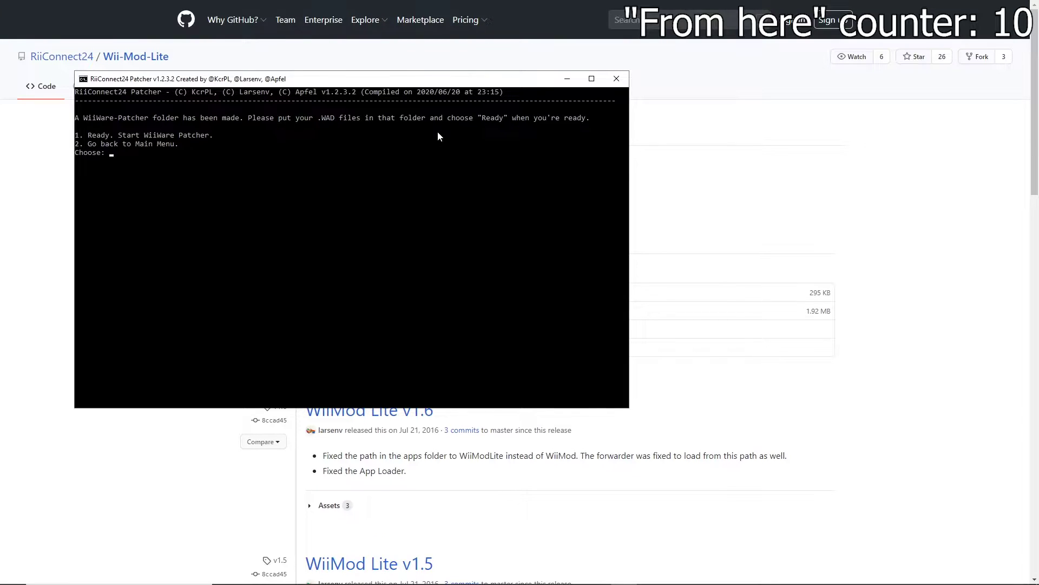
Place UNO (USA) (WiiWare).wad into the WiiWare-Patcher folder
{"action": "key", "text": "super+e"}
{"action": "left_click", "coordinate": [658, 228]}
{"action": "type", "text": "wiiware"}
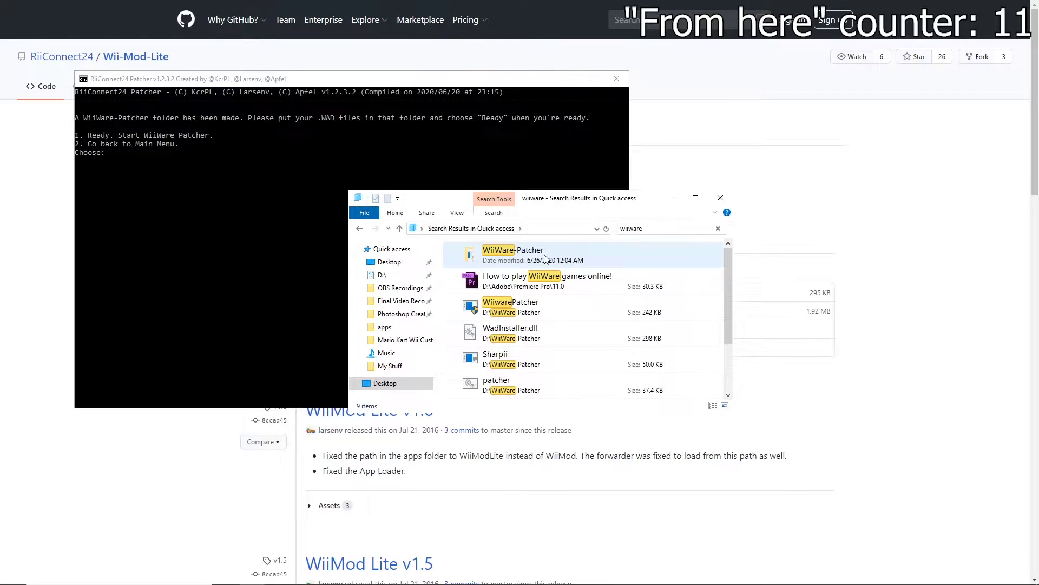
{"action": "double_click", "coordinate": [547, 256]}
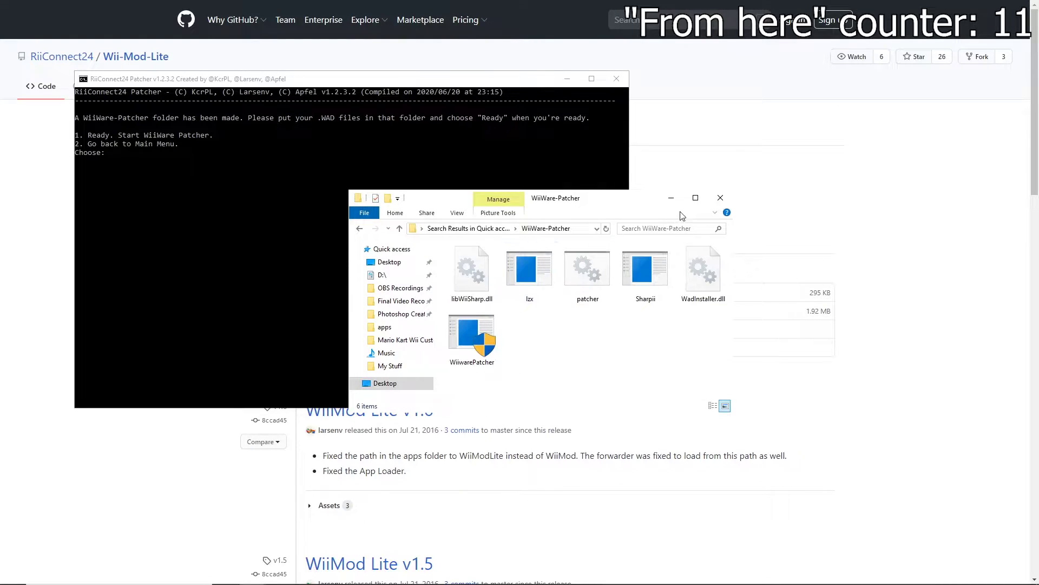
{"action": "left_click", "coordinate": [696, 197]}
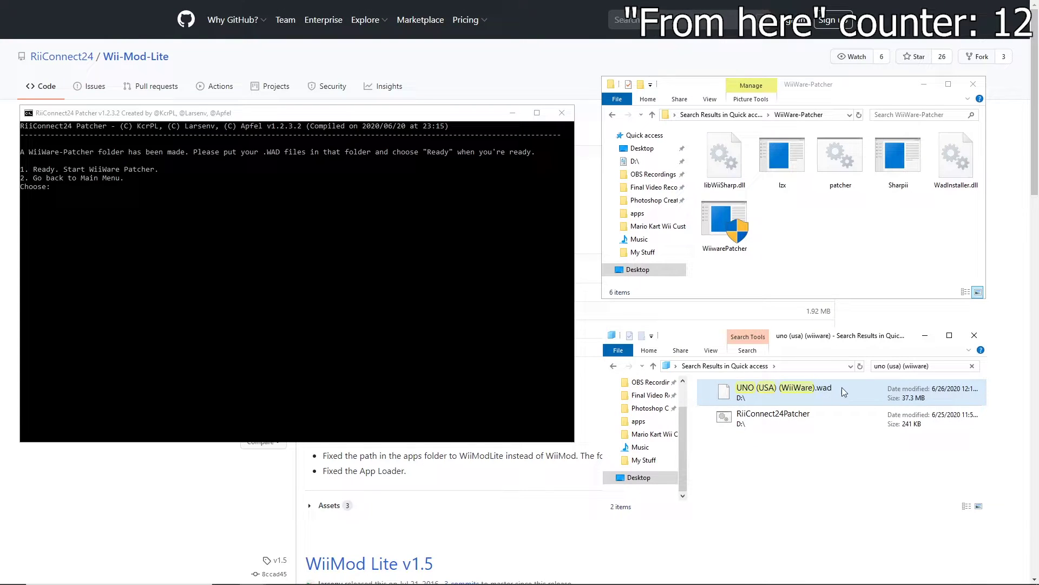
{"action": "left_click_drag", "start_coordinate": [842, 388], "coordinate": [848, 360]}
{"action": "left_click_drag", "start_coordinate": [842, 398], "coordinate": [844, 251]}
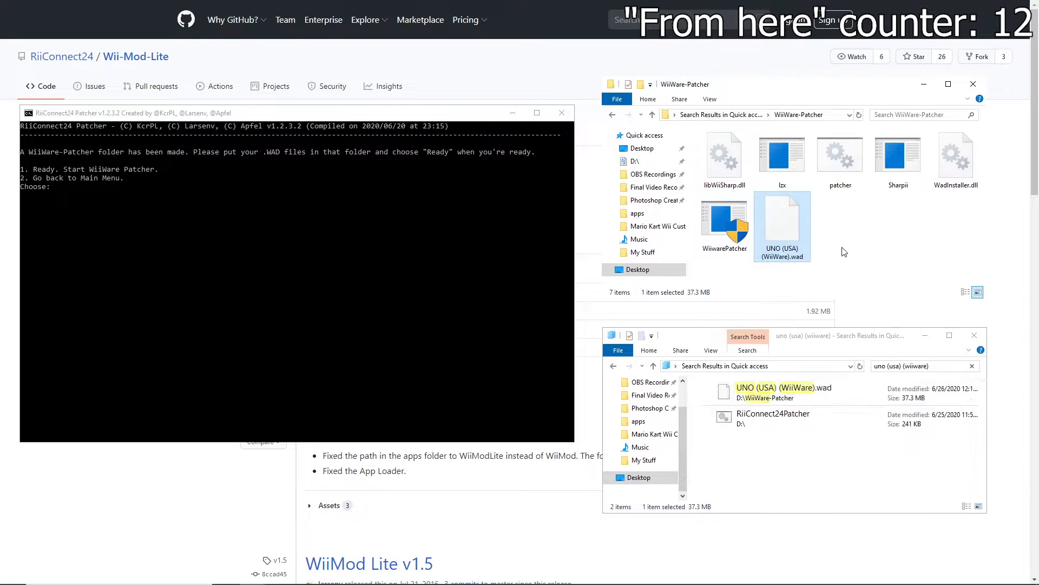
Enter 1 in the patcher console to start the Wiimmfi WAD patcher
{"action": "left_click", "coordinate": [104, 195]}
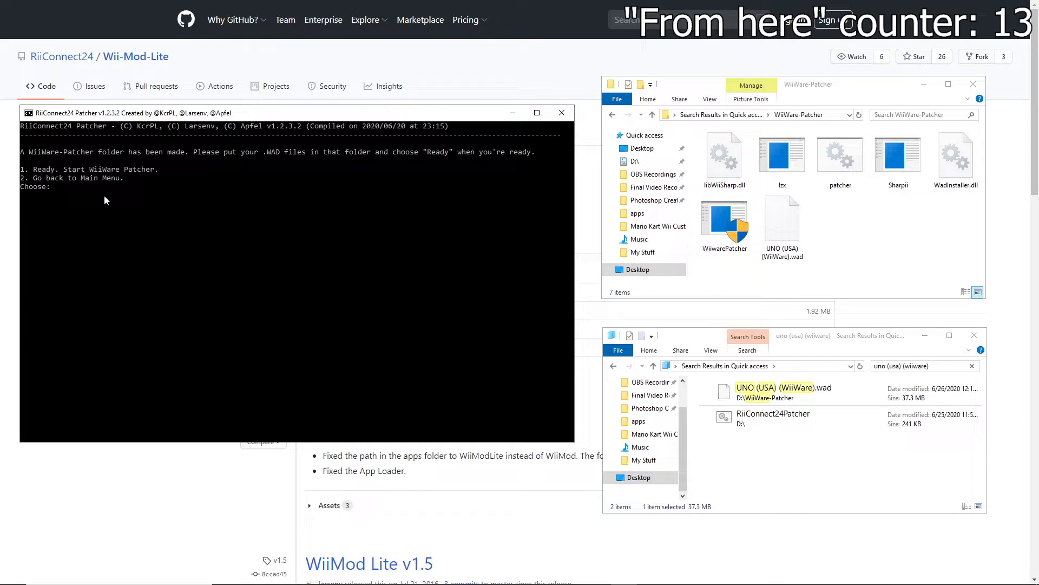
{"action": "type", "text": "1"}
{"action": "key", "text": "Return"}
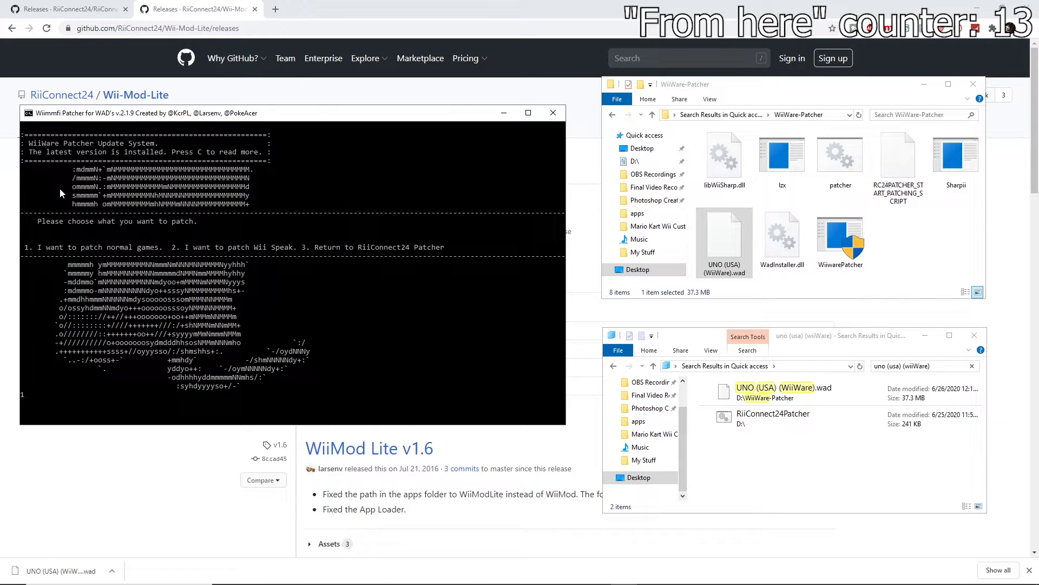
Patch normal games, close the patcher, and copy UNO (USA) (WiiWare)_Wiimmfi.wad into the SD card's WADS folder
{"action": "key", "text": "Return"}
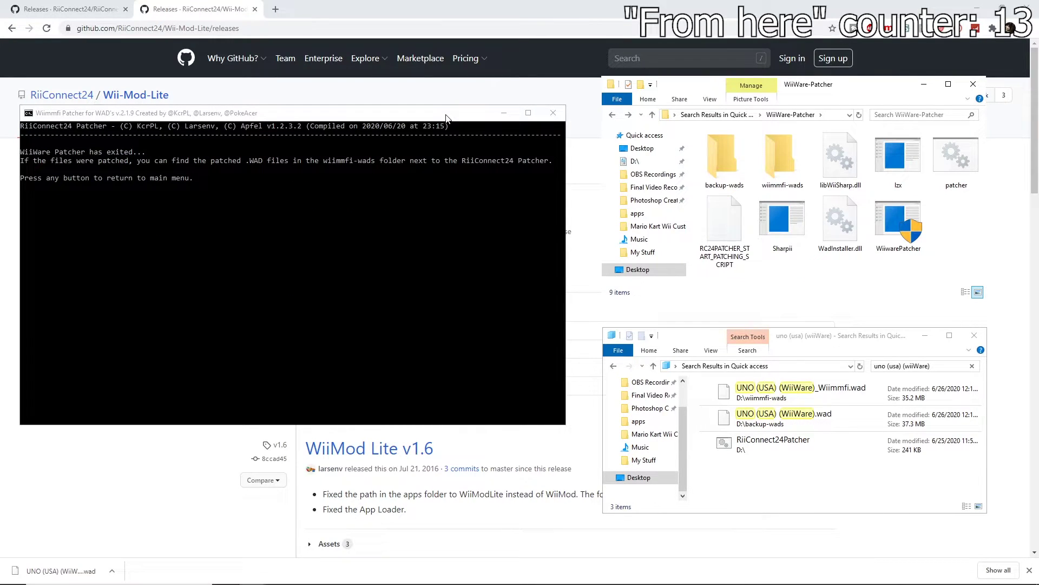
{"action": "left_click", "coordinate": [552, 112]}
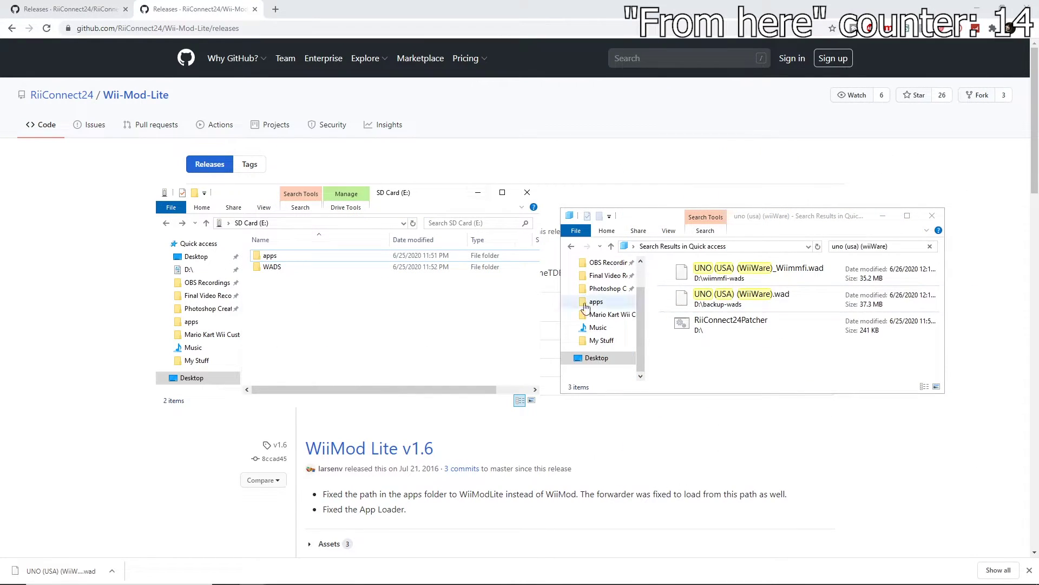
{"action": "left_click", "coordinate": [783, 276]}
{"action": "left_click_drag", "start_coordinate": [787, 268], "coordinate": [296, 270]}
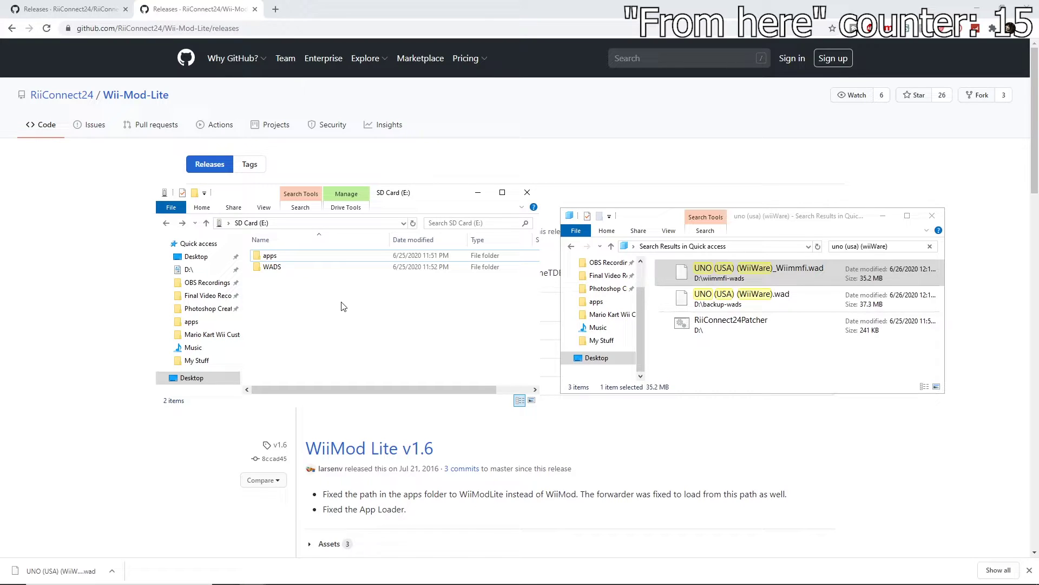
Select SD Card (E:) in the navigation pane and bring up its context menu to eject it
{"action": "left_click", "coordinate": [203, 335]}
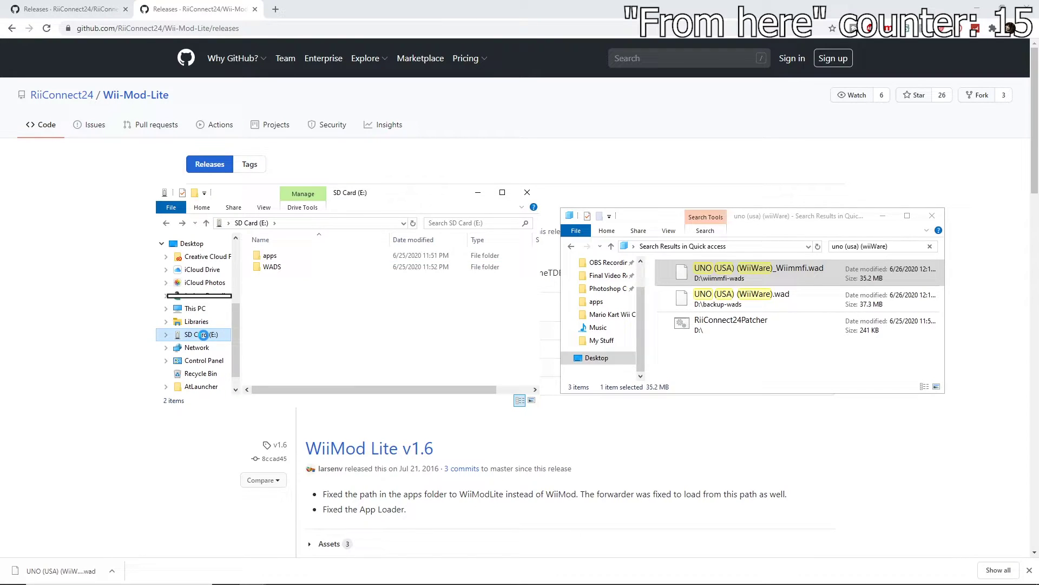
{"action": "right_click", "coordinate": [203, 334]}
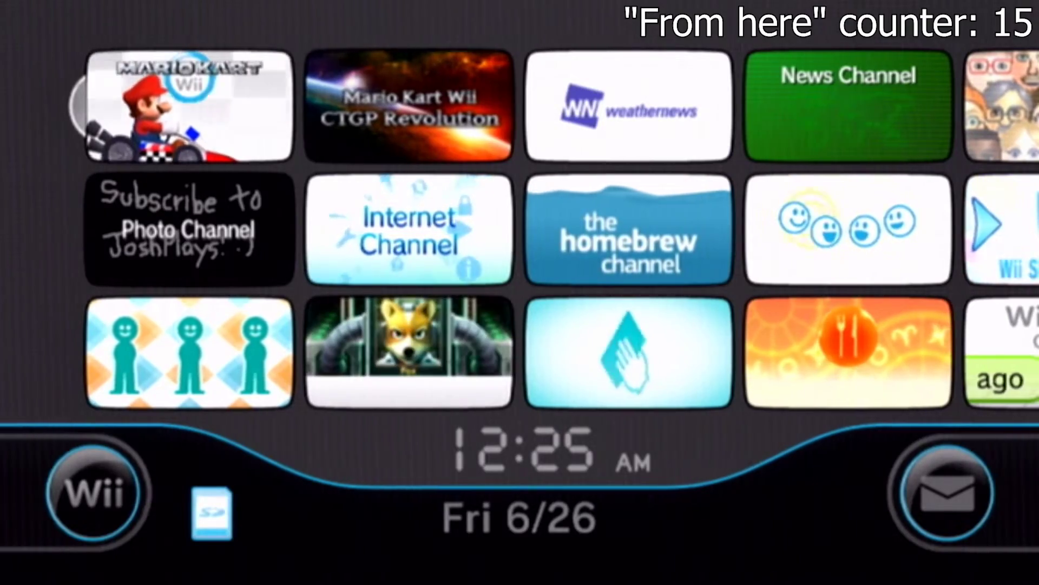
Start the Homebrew Channel and load the Wii Mod Lite app
{"action": "left_click", "coordinate": [604, 246]}
{"action": "left_click", "coordinate": [684, 455]}
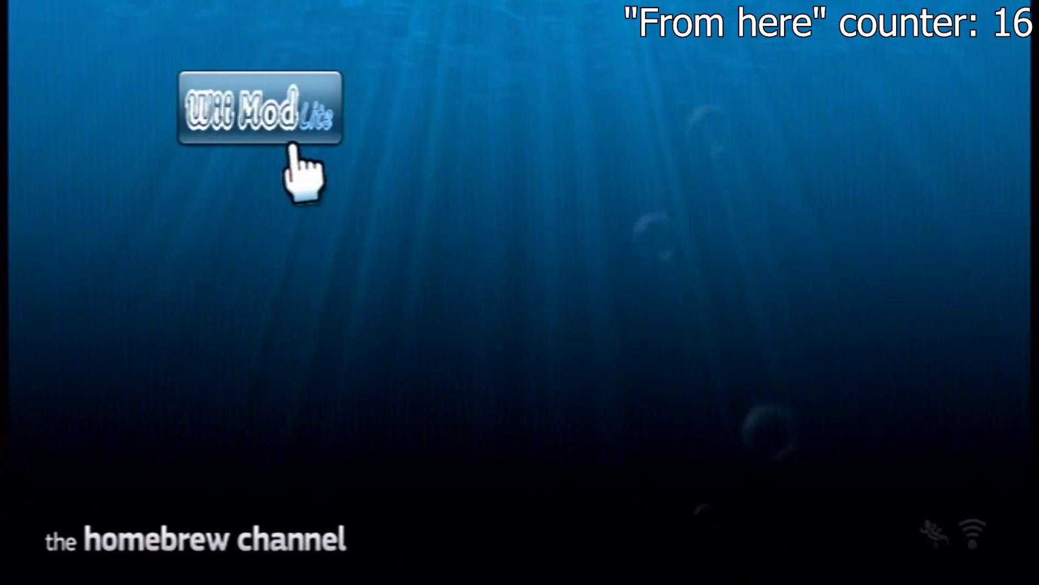
{"action": "left_click", "coordinate": [306, 92]}
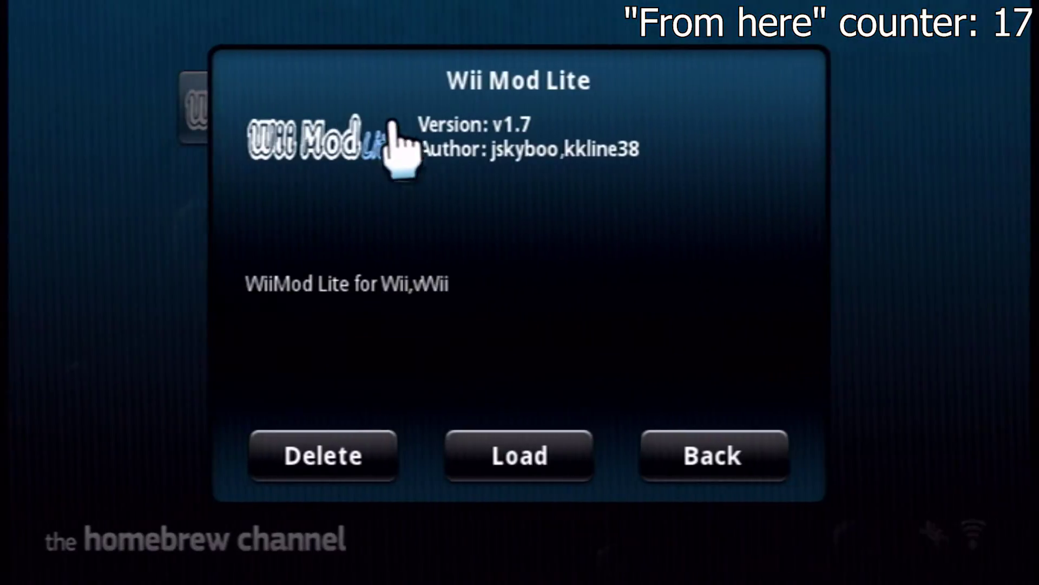
{"action": "left_click", "coordinate": [516, 436]}
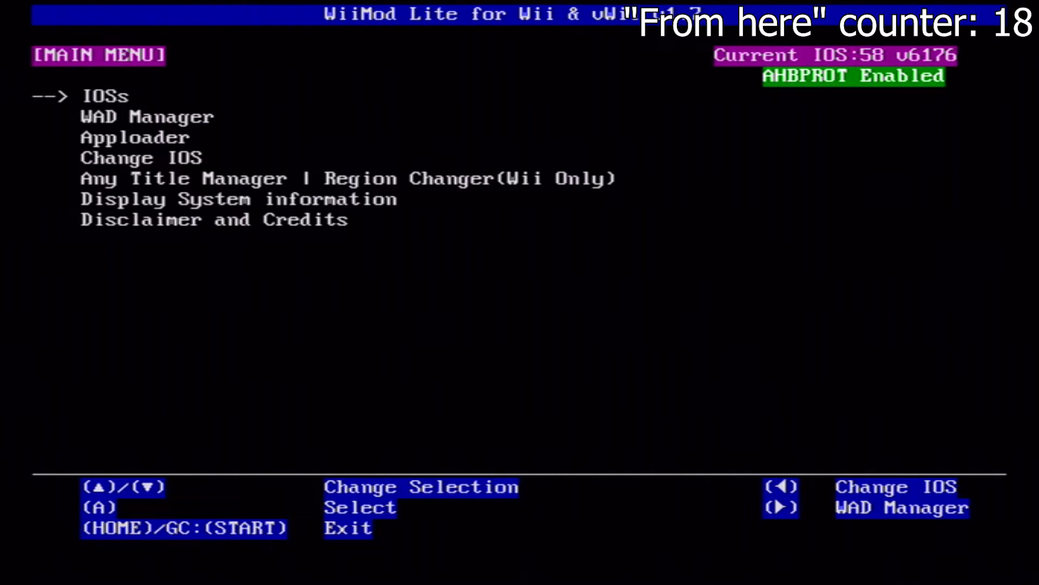
In WAD Manager, use Wii SD Slot, open WADS, mark the UNO Wiimmfi WAD and proceed
{"action": "key", "text": "Down"}
{"action": "key", "text": "Return"}
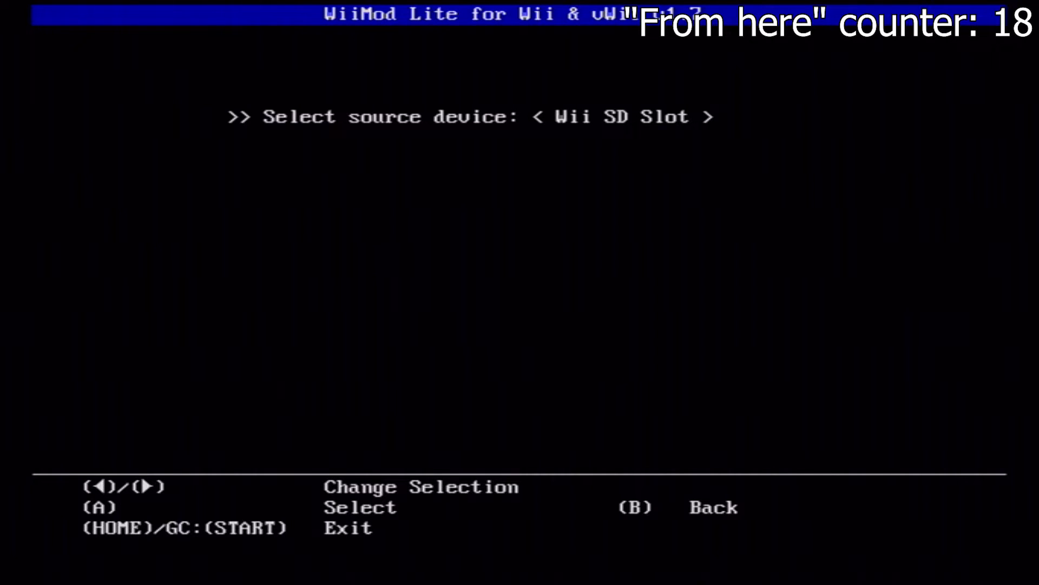
{"action": "key", "text": "Right"}
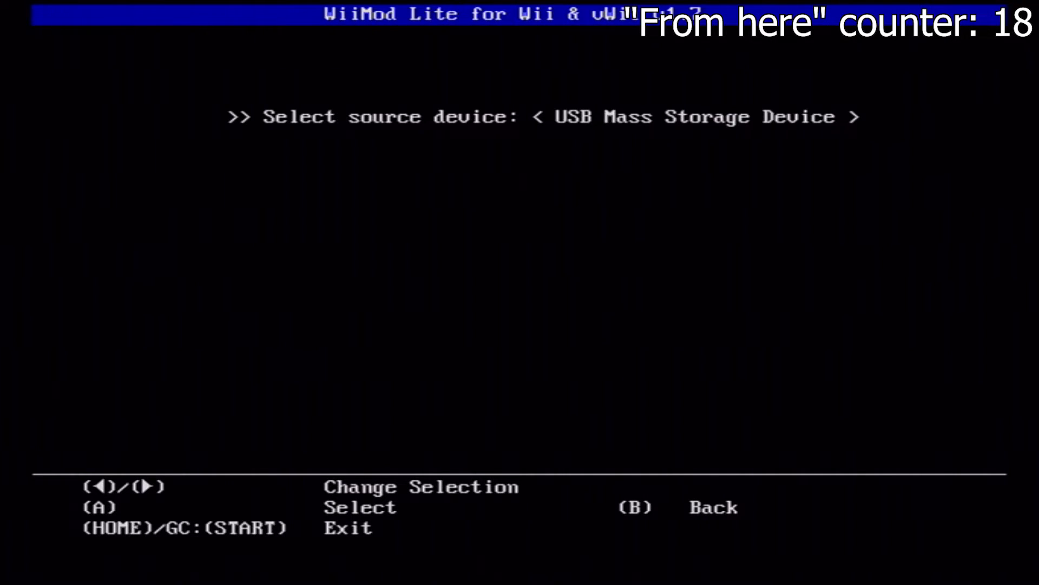
{"action": "key", "text": "Right"}
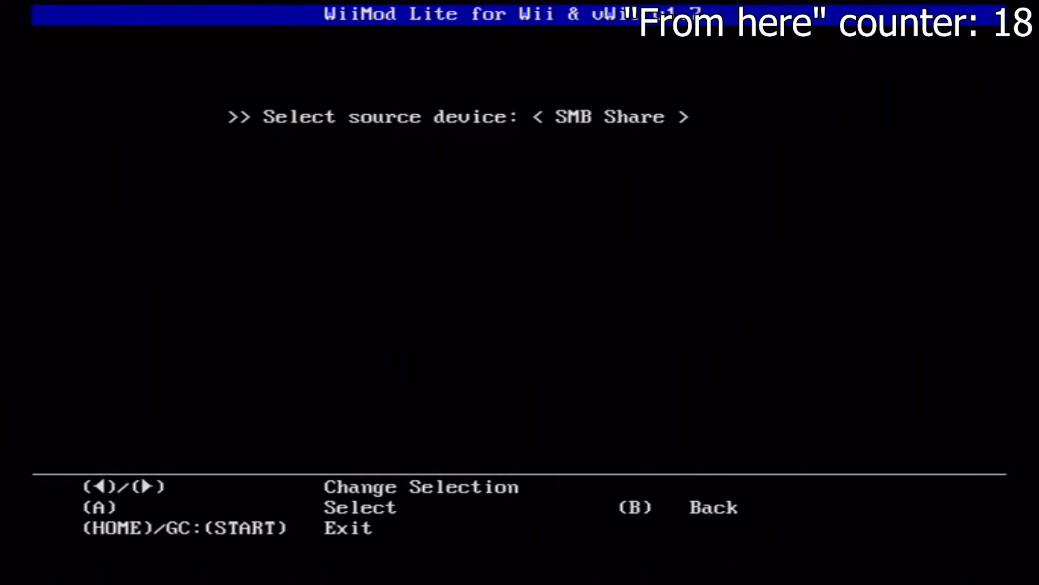
{"action": "key", "text": "Right"}
{"action": "key", "text": "Right"}
{"action": "key", "text": "Right"}
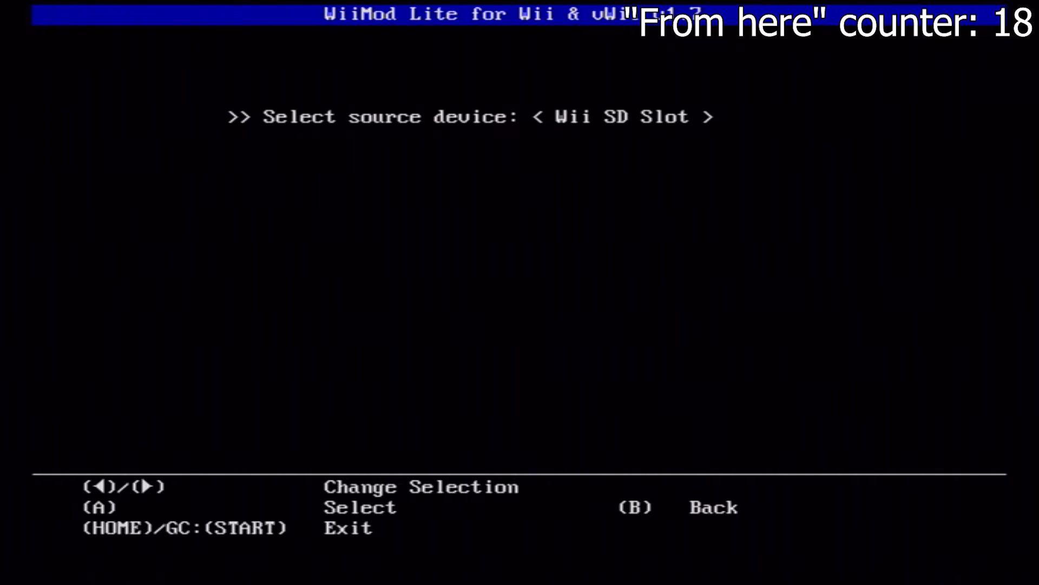
{"action": "key", "text": "Return"}
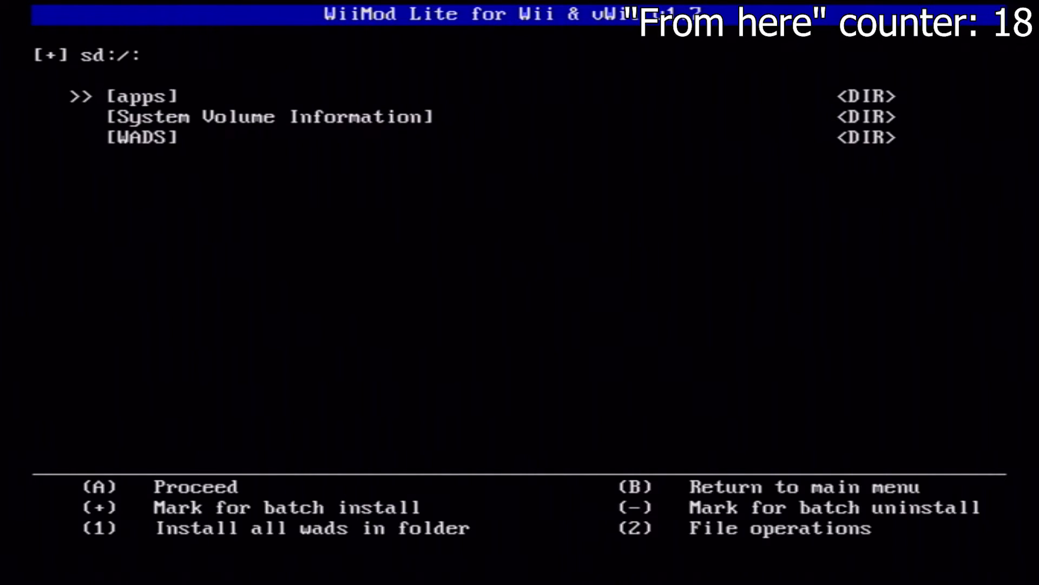
{"action": "key", "text": "Down"}
{"action": "key", "text": "Down"}
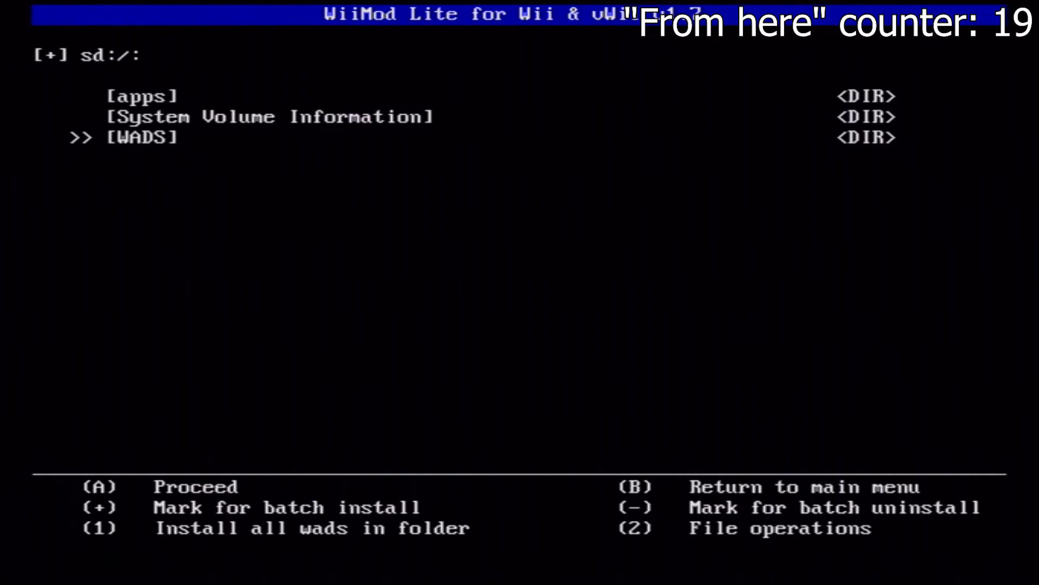
{"action": "key", "text": "Return"}
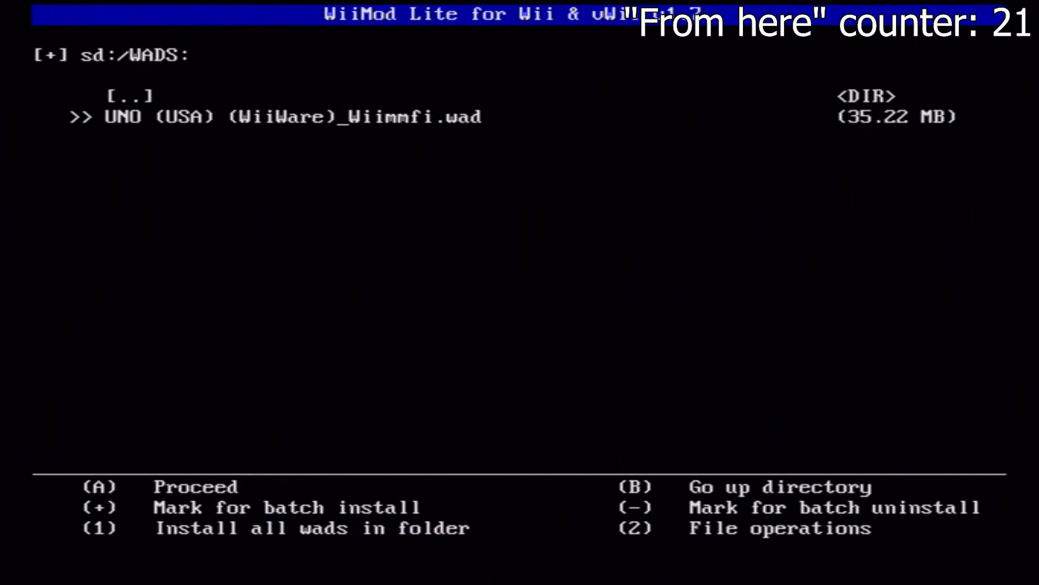
{"action": "key", "text": "plus"}
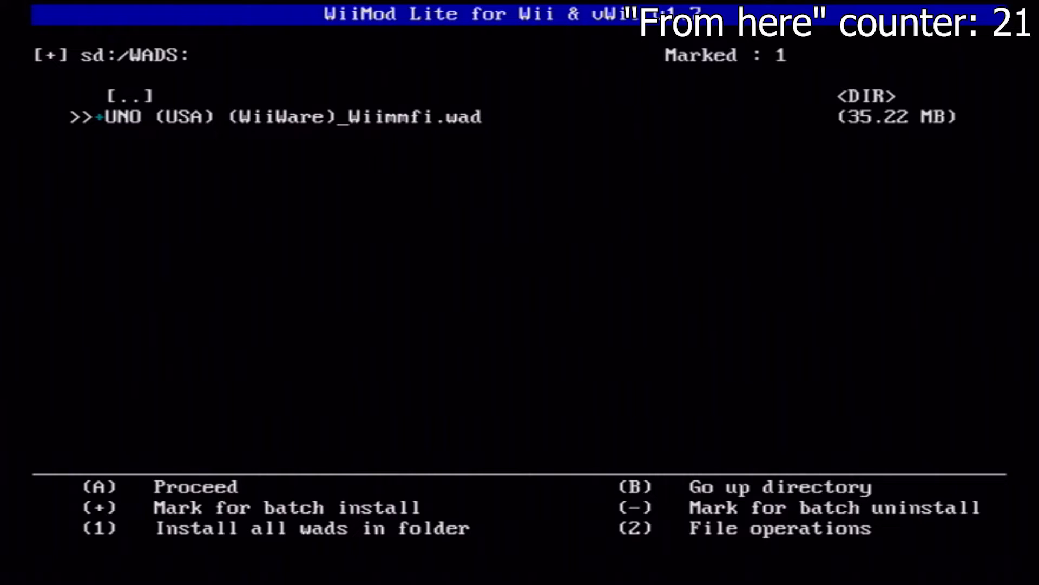
{"action": "key", "text": "a"}
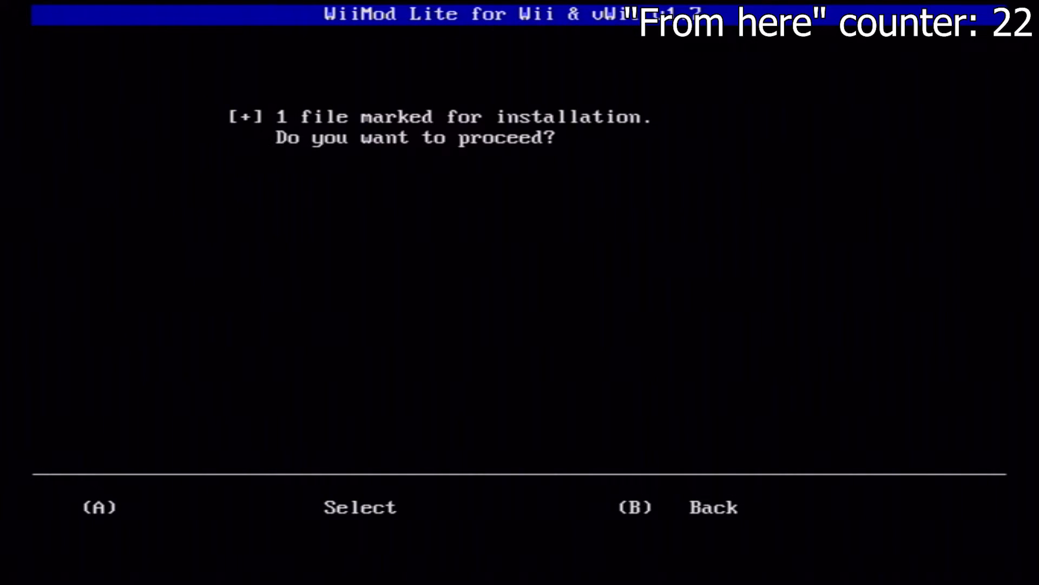
Install UNO (USA) (WiiWare)_Wiimmfi.wad, dismiss the OK message, and quit WiiMod Lite
{"action": "key", "text": "a"}
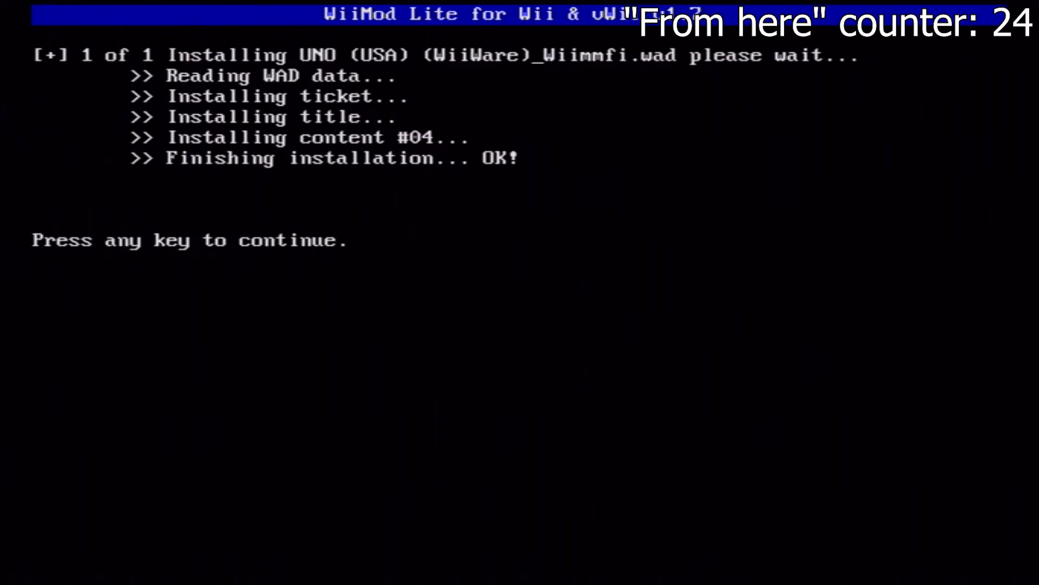
{"action": "key", "text": "Return"}
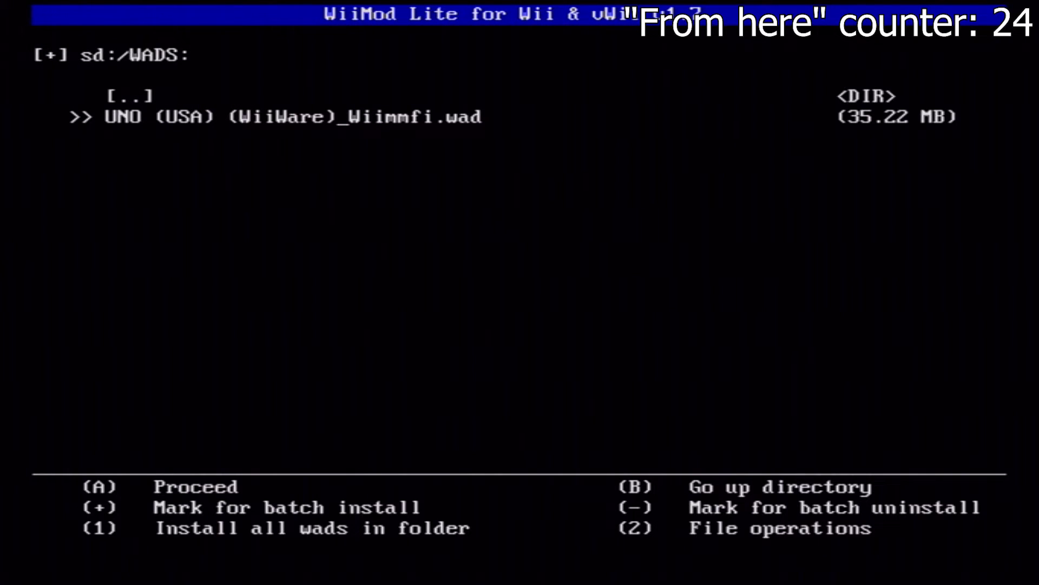
{"action": "key", "text": "Home"}
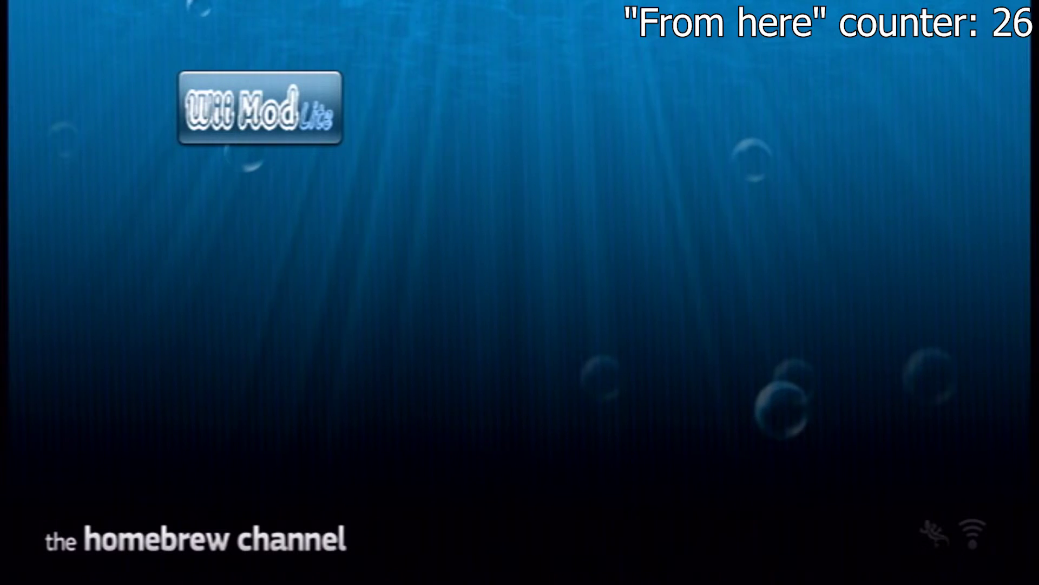
Exit the Homebrew Channel to the System Menu and show the channel page containing UNO
{"action": "key", "text": "Home"}
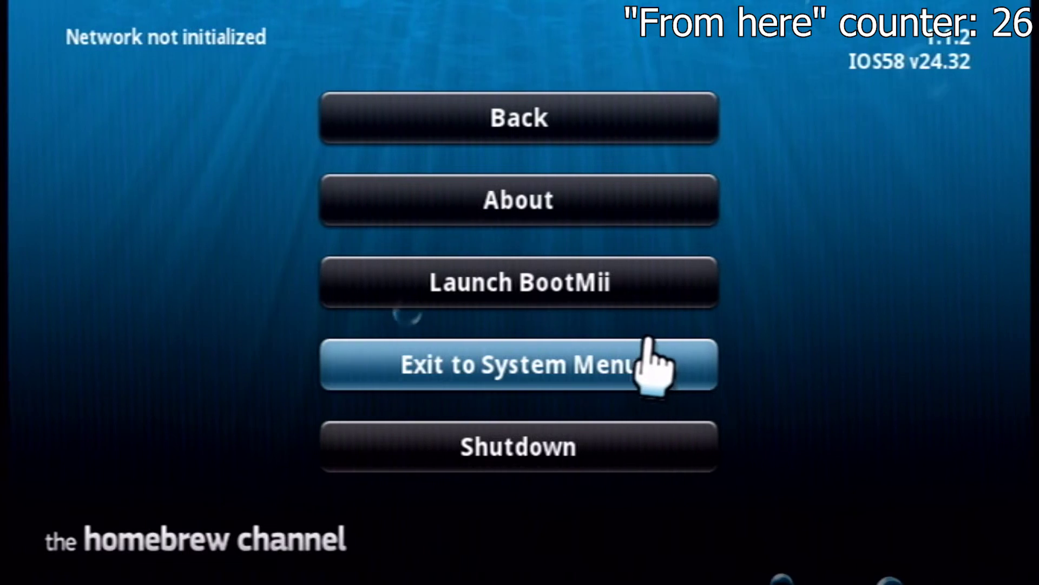
{"action": "left_click", "coordinate": [654, 355]}
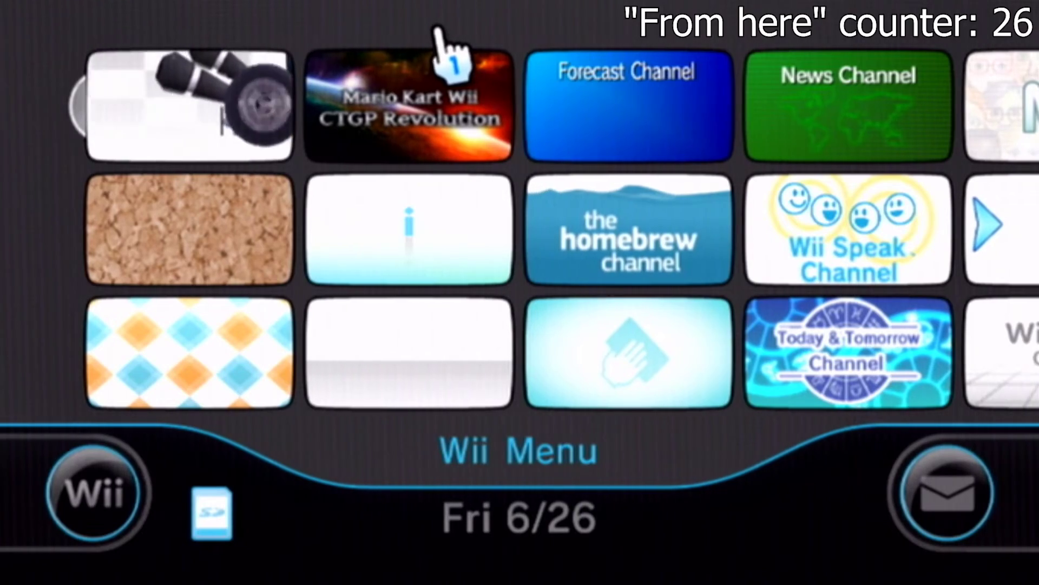
{"action": "key", "text": "plus"}
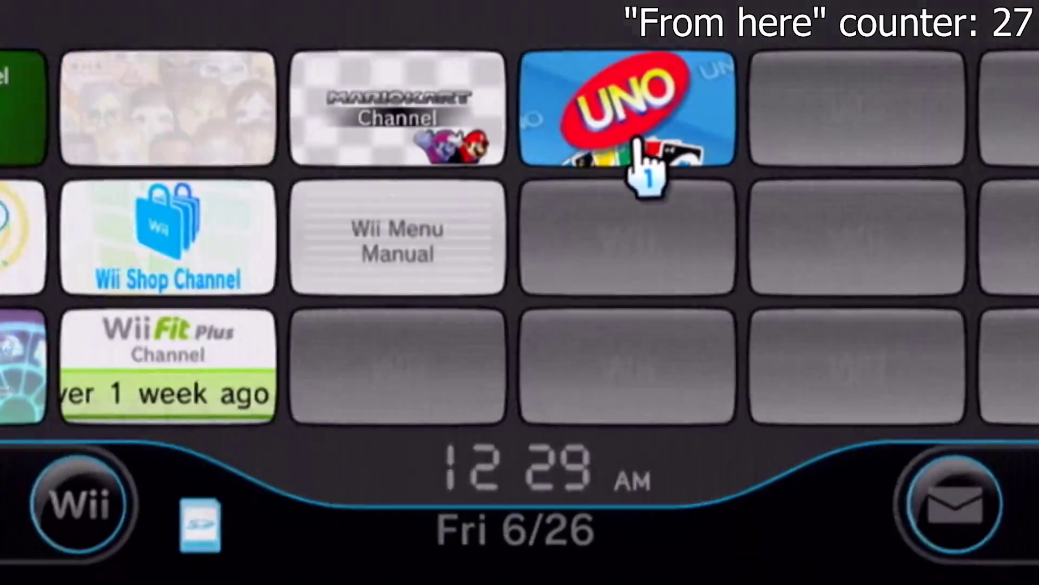
Launch the UNO channel, pass the title screen, pick a profile, and open Multiplayer
{"action": "left_click", "coordinate": [617, 138]}
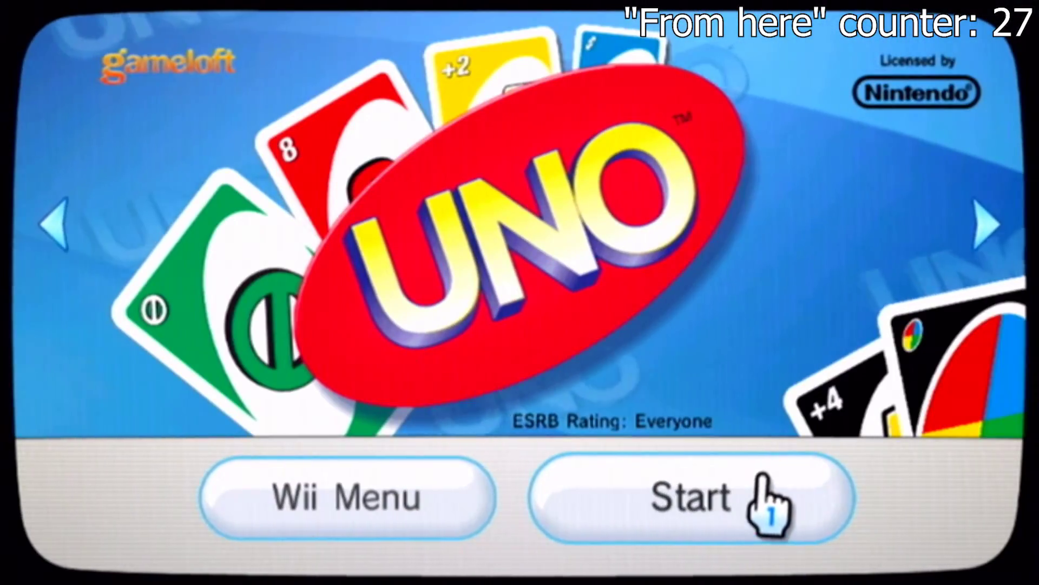
{"action": "left_click", "coordinate": [772, 499]}
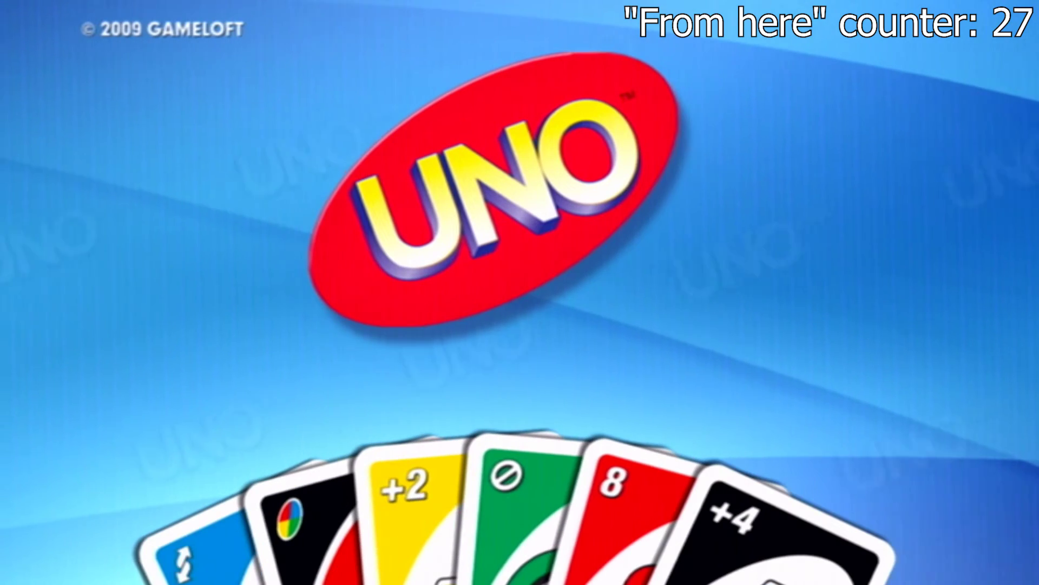
{"action": "left_click", "coordinate": [731, 77]}
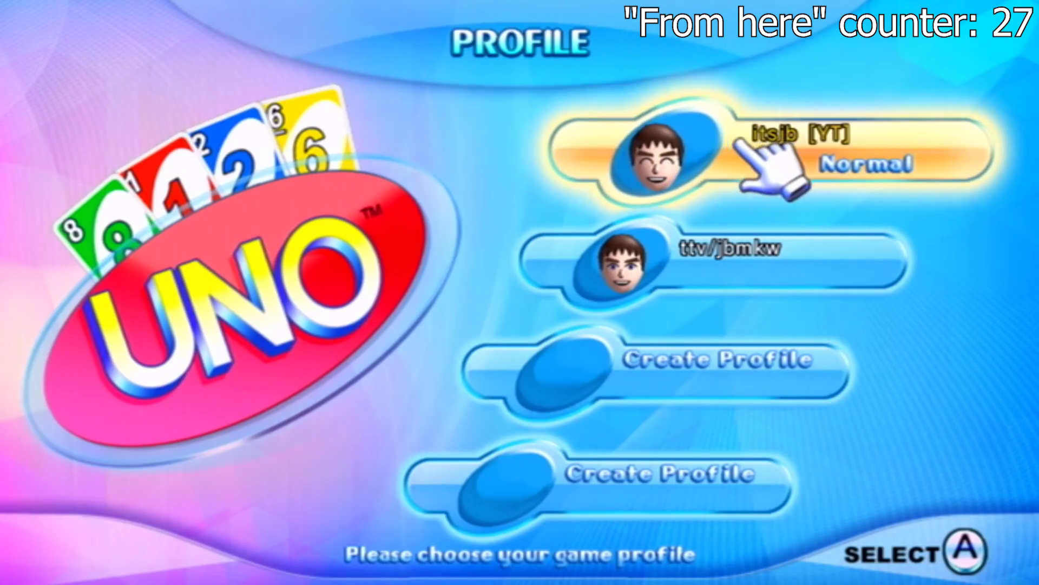
{"action": "left_click", "coordinate": [736, 144]}
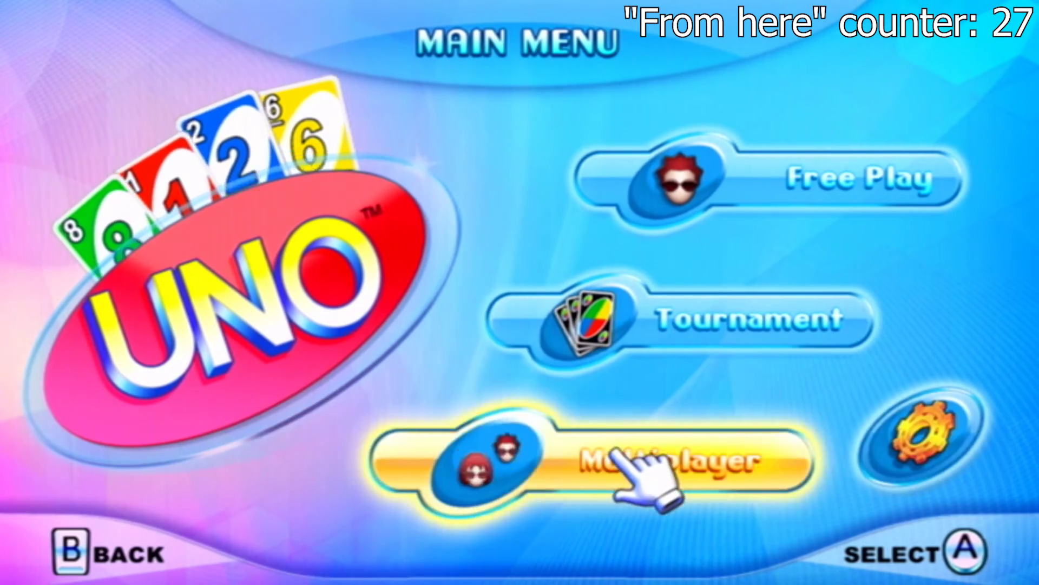
{"action": "left_click", "coordinate": [625, 456]}
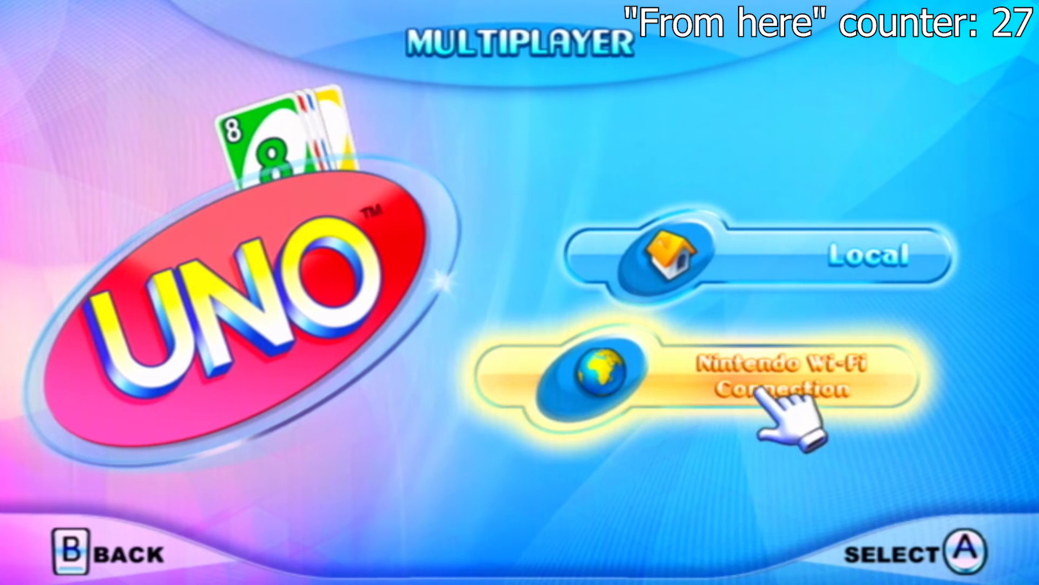
Choose Nintendo Wi-Fi Connection in UNO's Multiplayer menu to begin connecting
{"action": "left_click", "coordinate": [673, 386]}
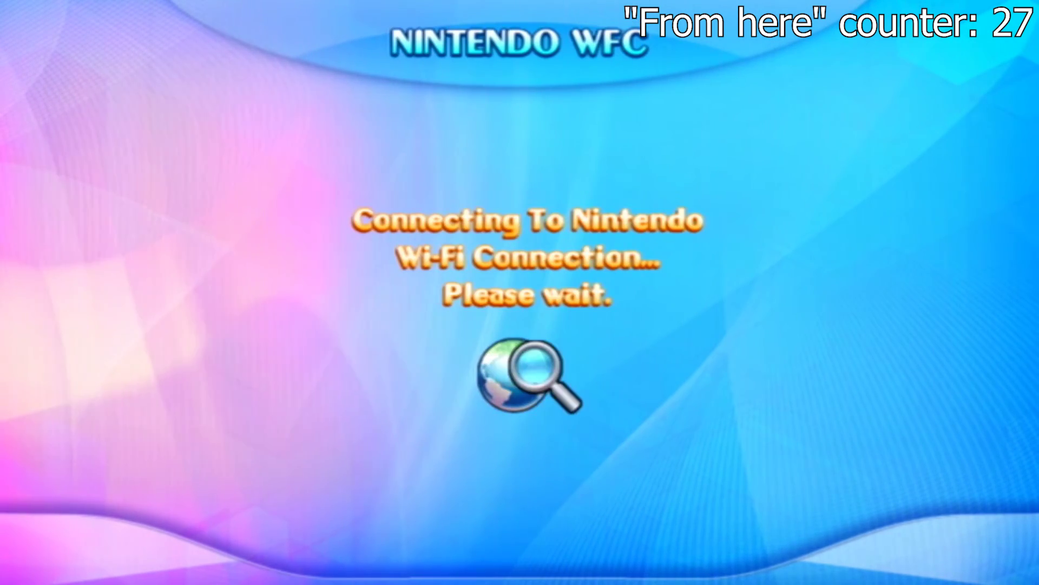